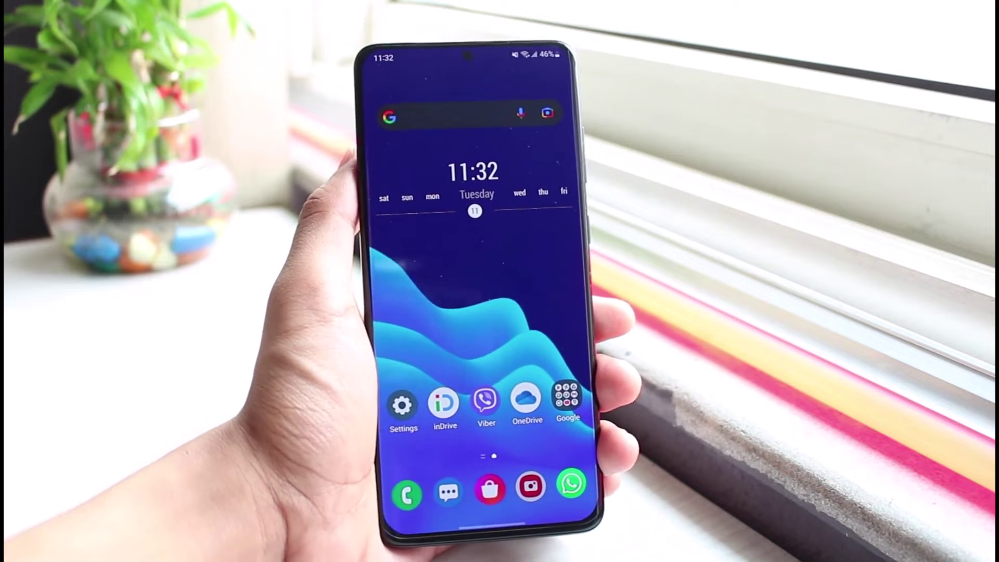
Step: Launch Gmail from the home screen's Google apps folder to show the Primary inbox
click(568, 396)
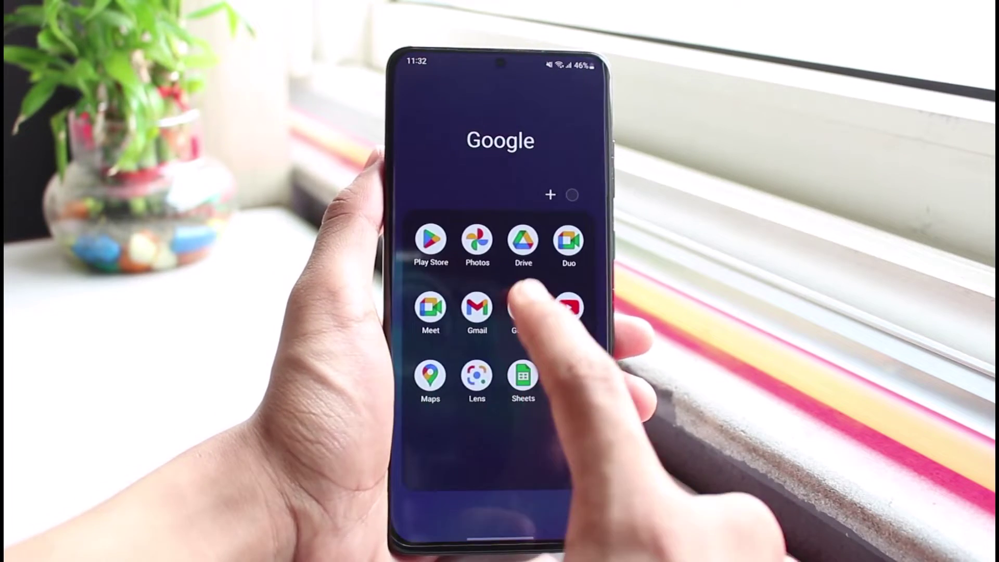
click(477, 307)
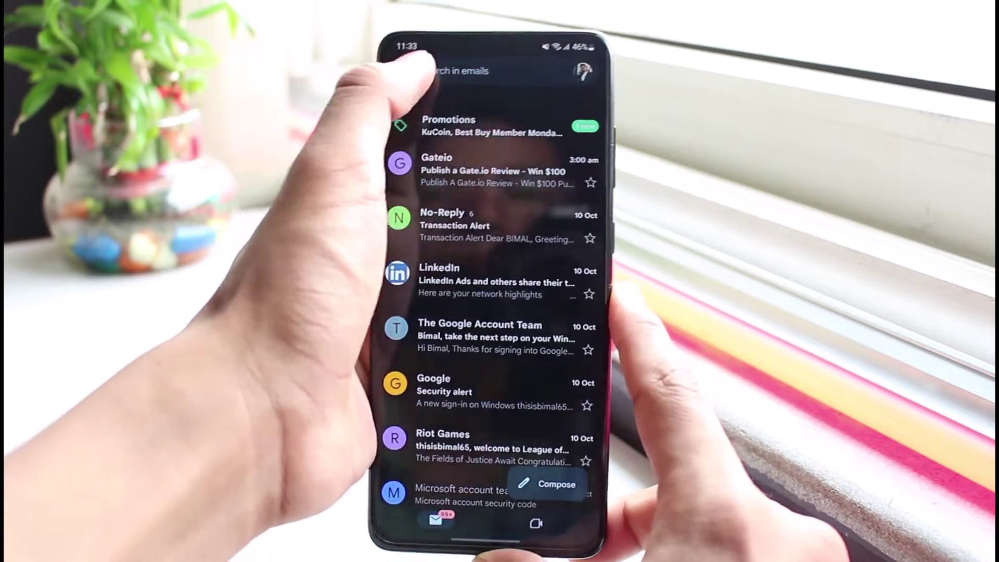
Step: Open Gmail's side menu of inboxes, labels and Google apps from the hamburger button
click(395, 68)
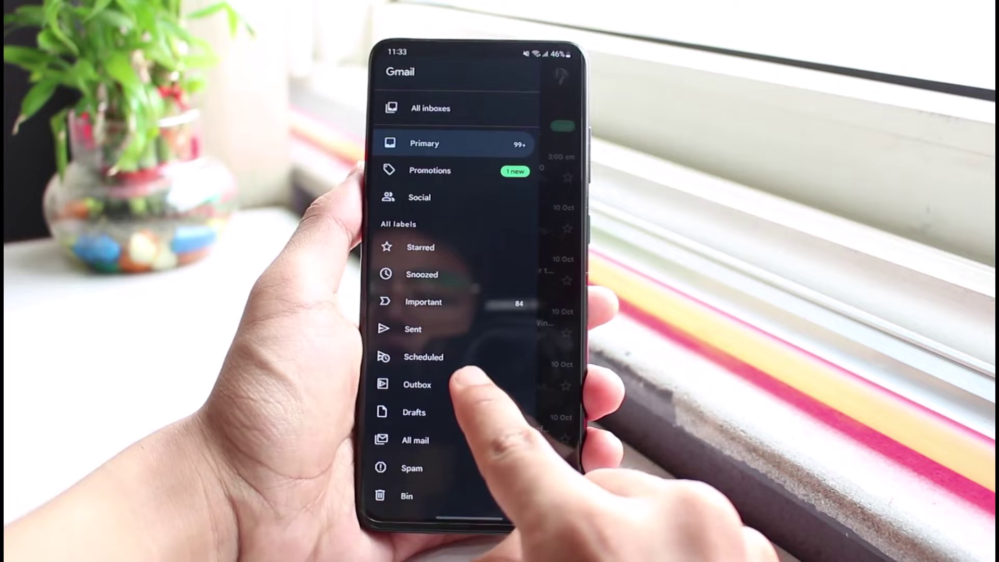
scroll(493, 376, down, 3)
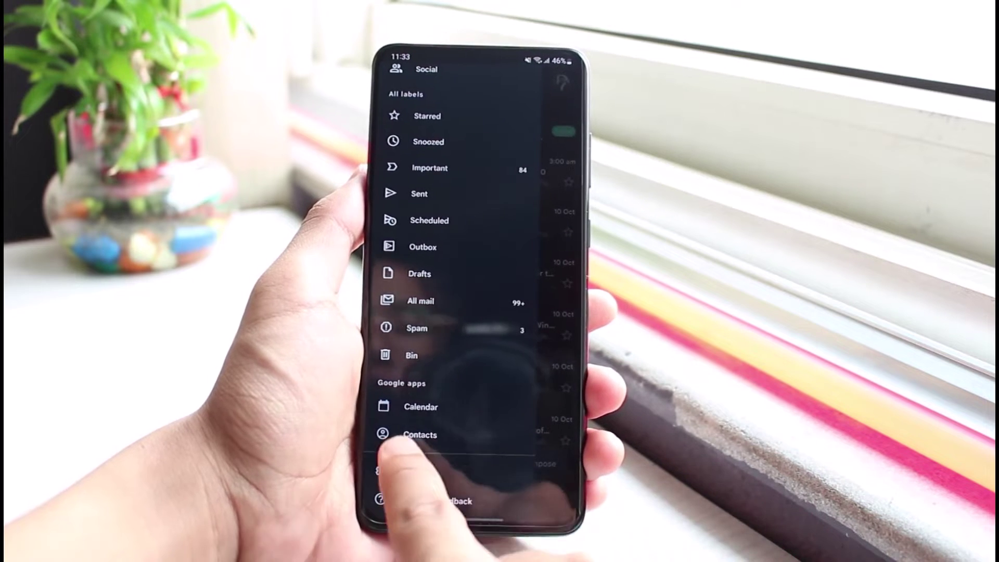